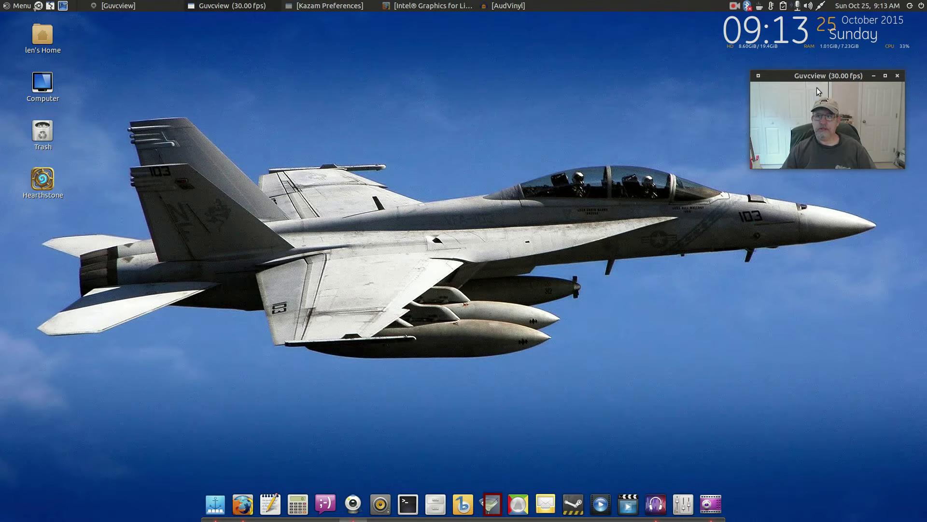
# Restore the minimized Firefox window showing the 01.org Intel Graphics for Linux downloads page
pyautogui.moveTo(827, 77); pyautogui.dragTo(835, 65)
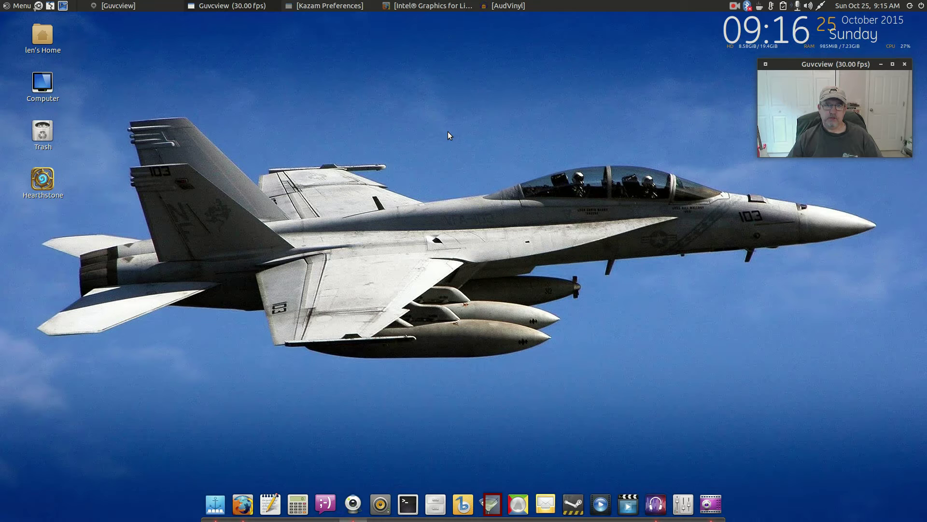
pyautogui.click(413, 6)
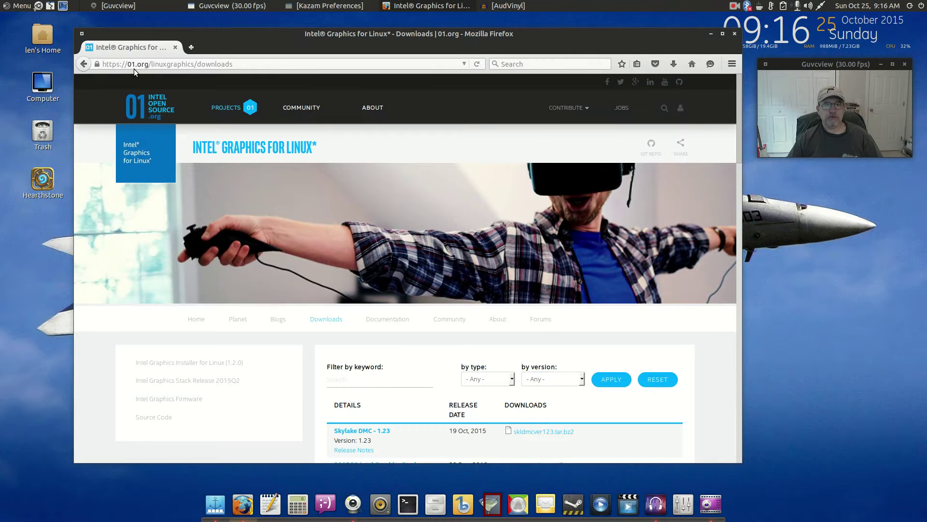
pyautogui.moveTo(221, 130)
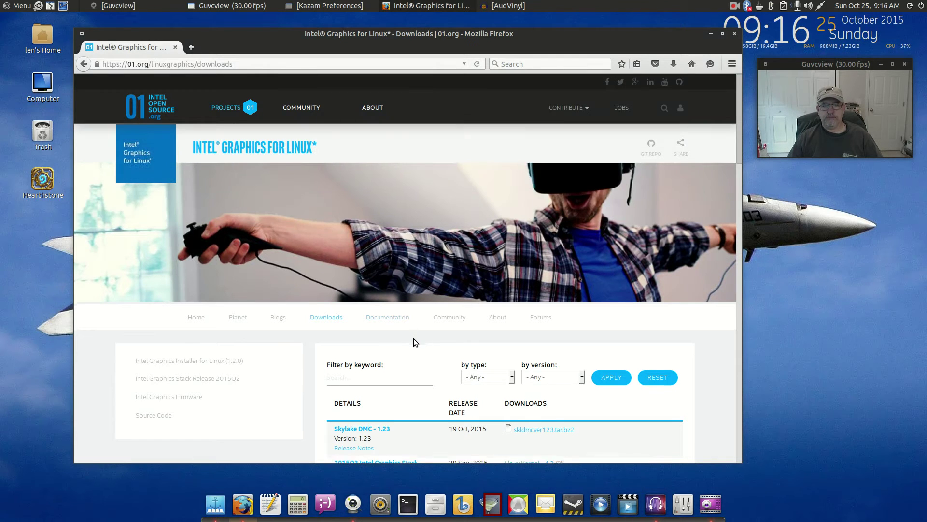
pyautogui.scroll(-1, 413, 338)
pyautogui.scroll(1, 413, 338)
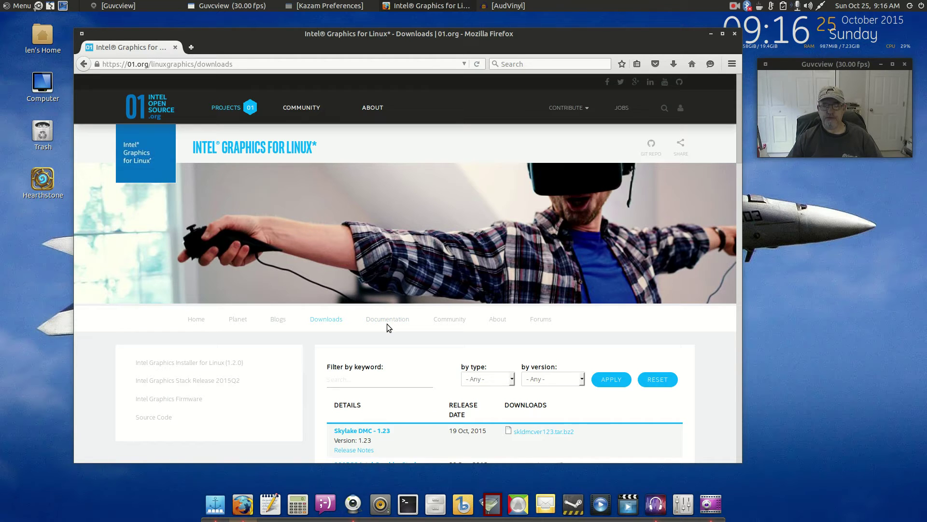
# Browse older releases in the downloads table, then return to the Graphics Installer 1.1.0 entry
pyautogui.scroll(-4, 386, 323)
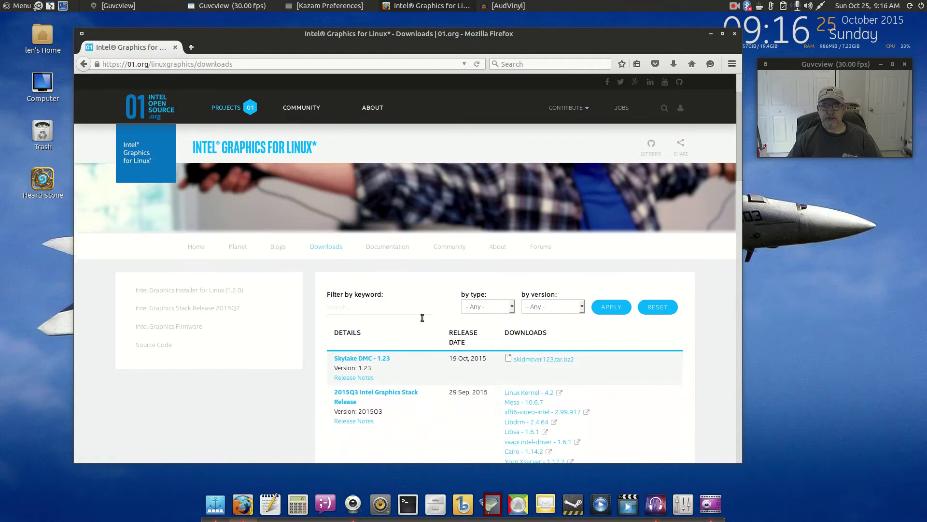
pyautogui.scroll(-5, 421, 320)
pyautogui.scroll(-10, 439, 319)
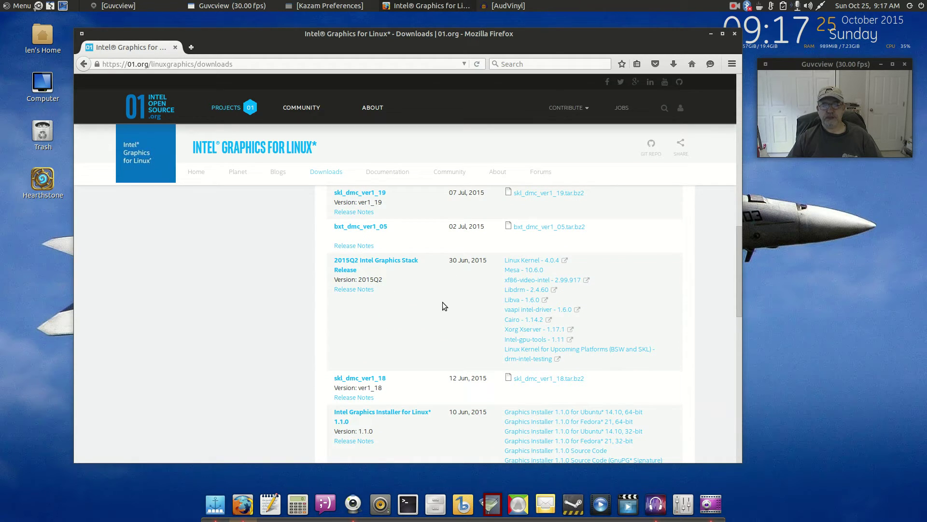
pyautogui.scroll(-4, 442, 303)
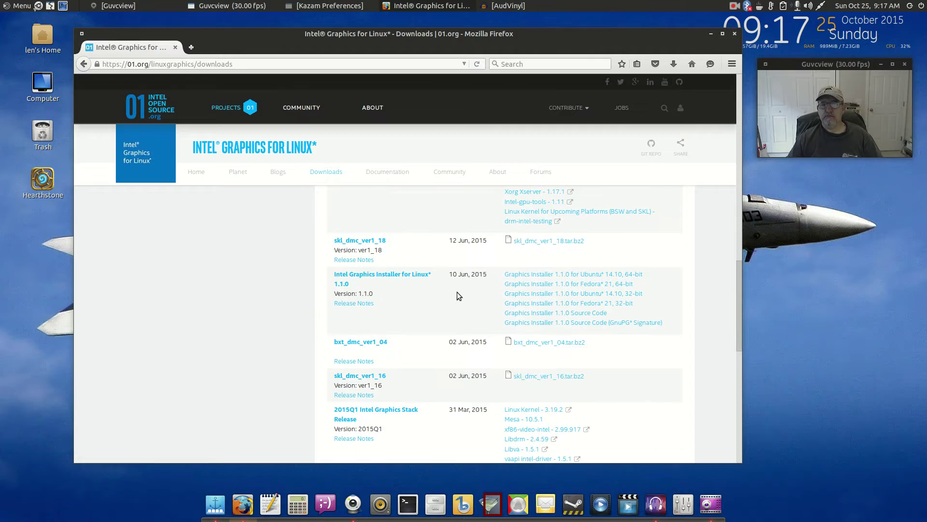
pyautogui.scroll(3, 457, 293)
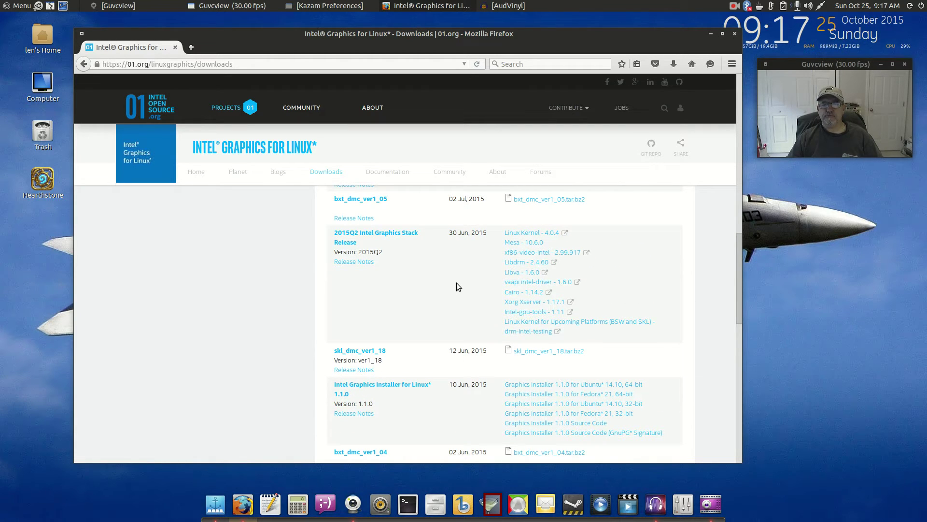
pyautogui.scroll(-4, 458, 285)
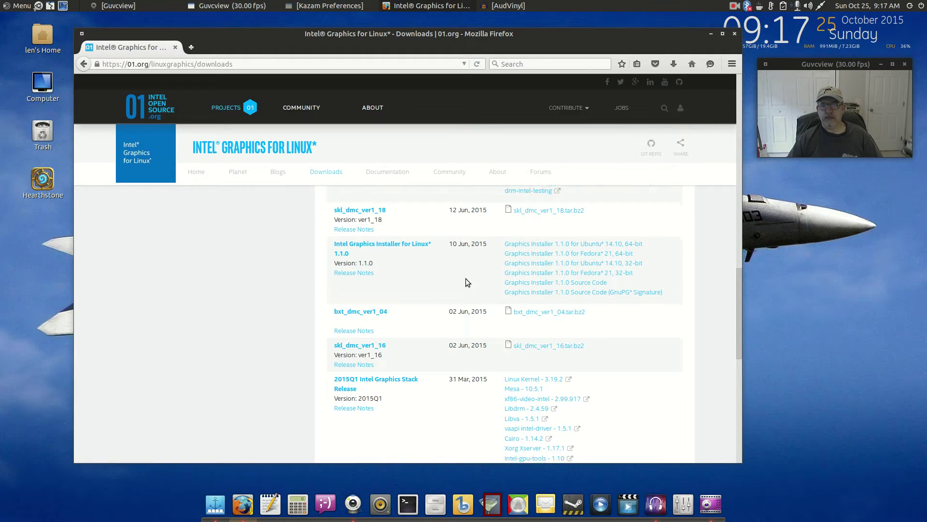
pyautogui.scroll(-3, 465, 280)
pyautogui.scroll(-1, 464, 284)
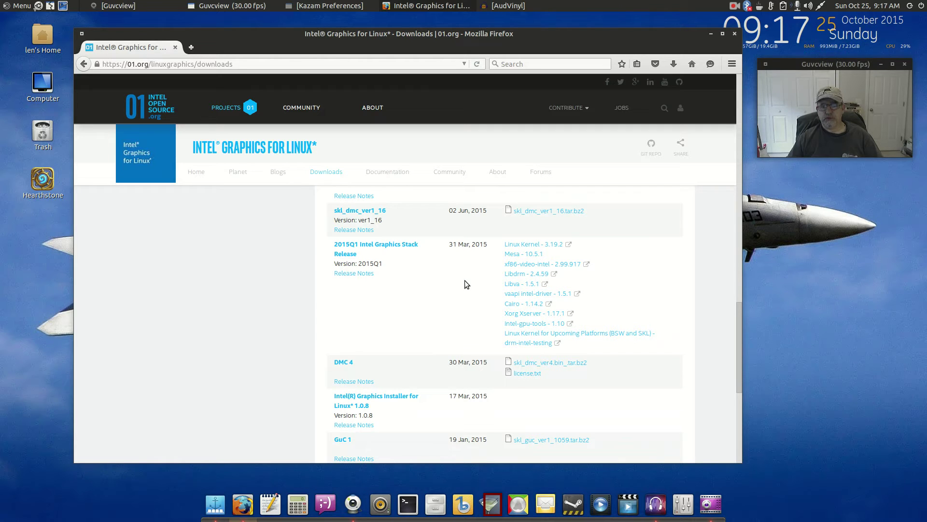
pyautogui.scroll(-3, 465, 284)
pyautogui.scroll(3, 465, 284)
pyautogui.scroll(-5, 465, 284)
pyautogui.scroll(1, 462, 286)
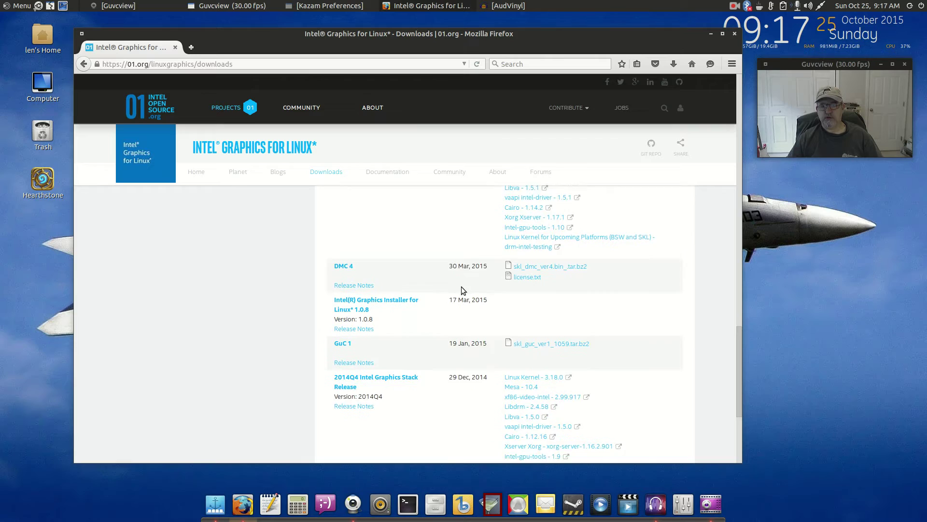
pyautogui.scroll(-4, 462, 288)
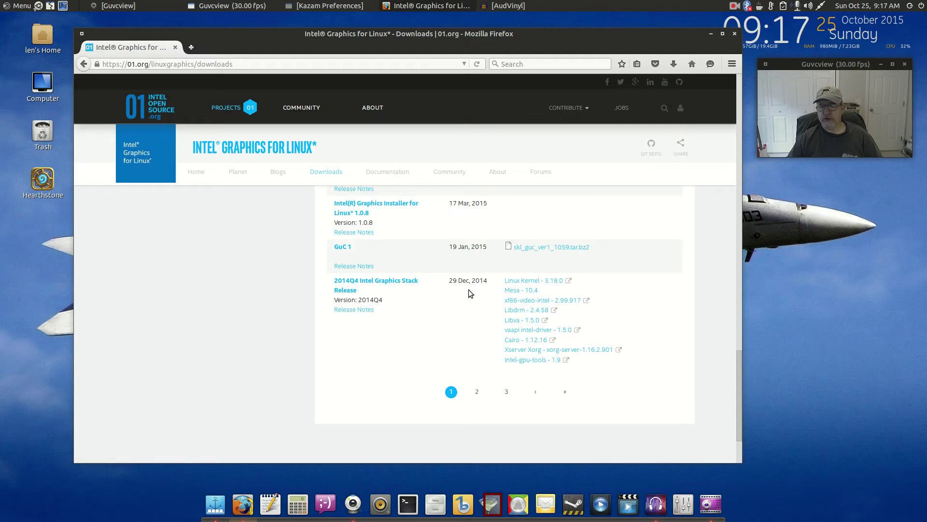
pyautogui.scroll(8, 469, 288)
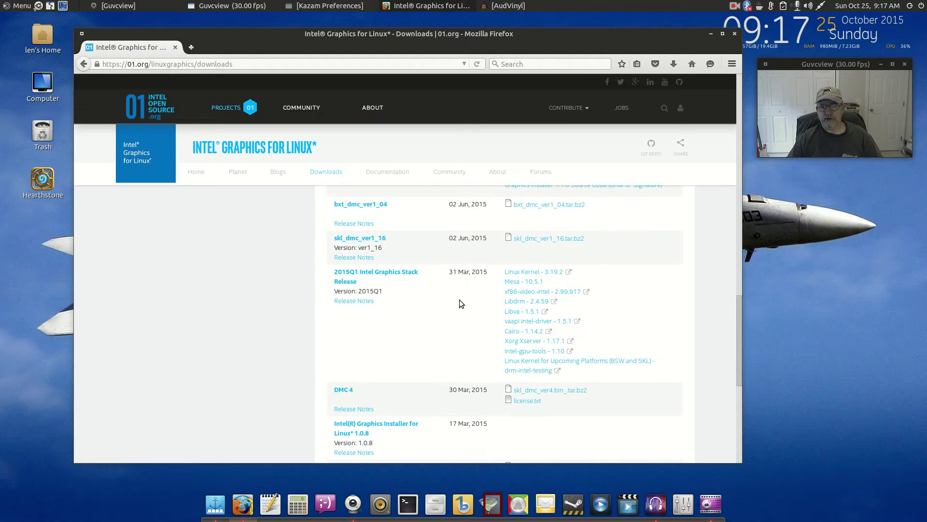
pyautogui.scroll(5, 466, 300)
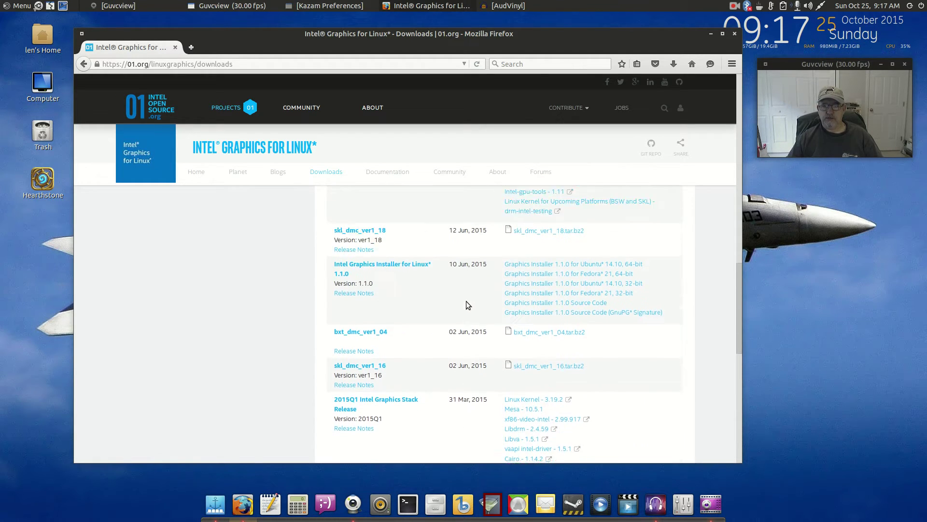
# Scroll up to Graphics Installer 1.2.0 (14 Sep 2015) with its Ubuntu 15.04 and Fedora 22 packages
pyautogui.scroll(2, 465, 300)
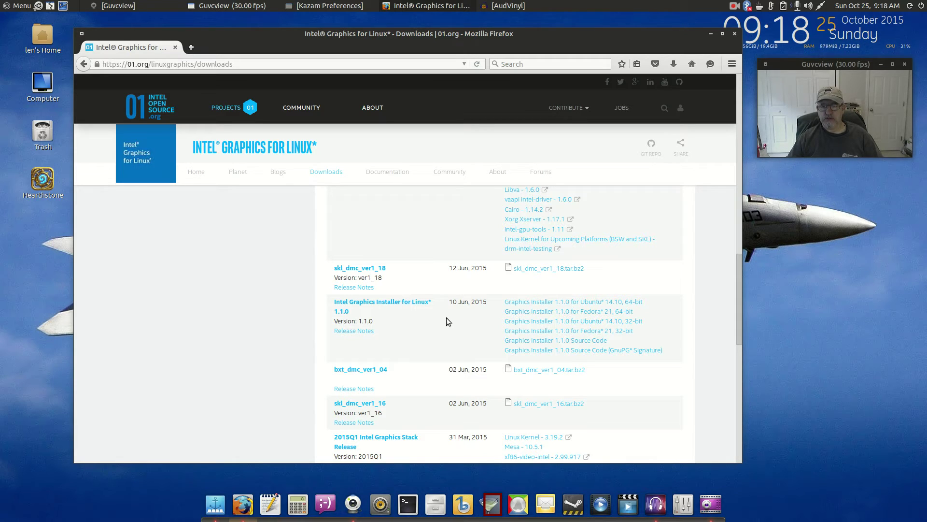
pyautogui.scroll(3, 447, 318)
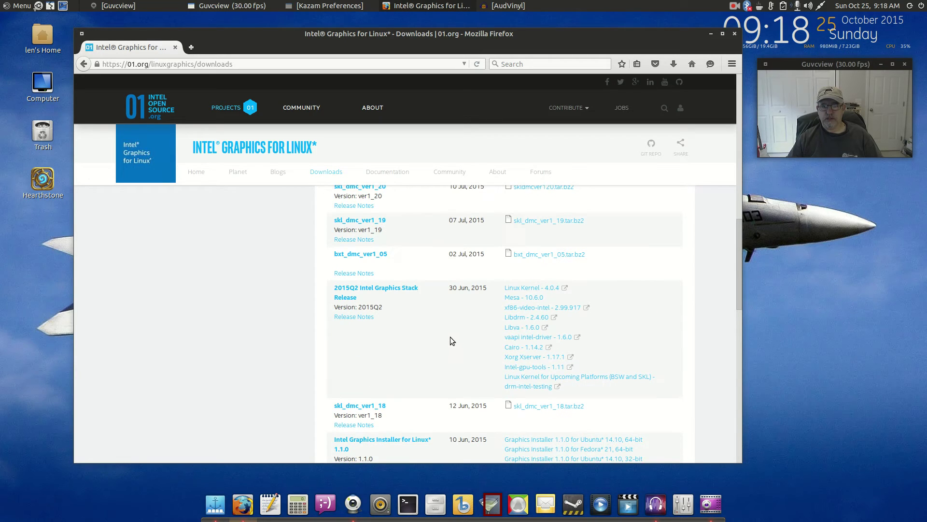
pyautogui.scroll(6, 450, 337)
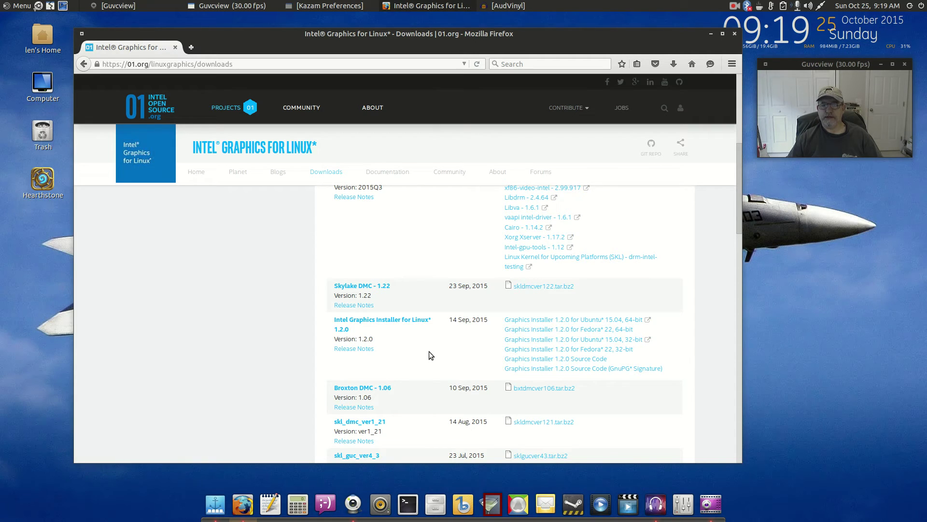
pyautogui.scroll(2, 431, 355)
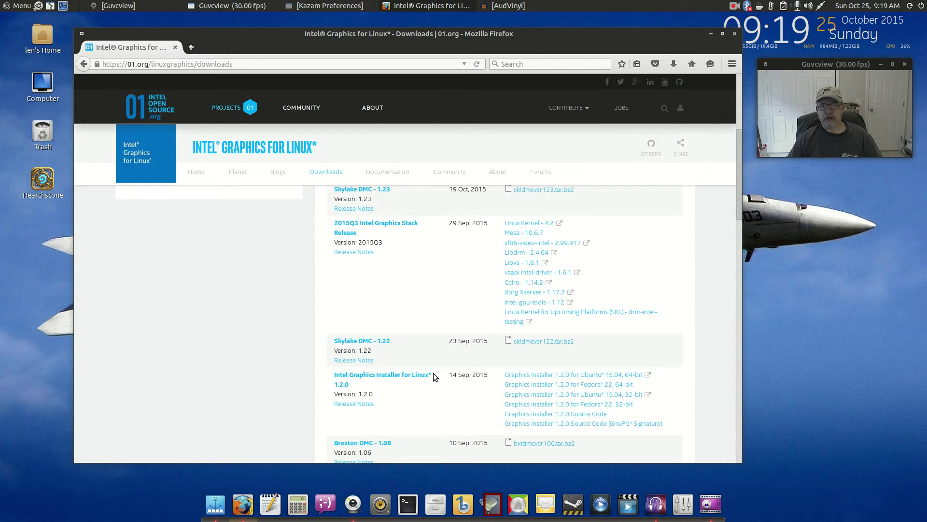
pyautogui.scroll(-1, 433, 373)
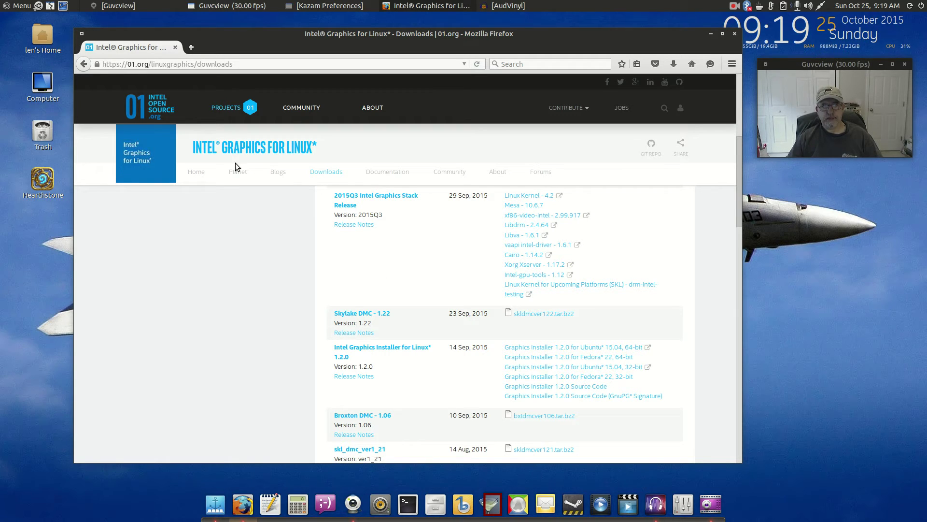
# Launch Intel Graphics Installer for Linux from Control Center, authenticate with the account password, and begin
pyautogui.click(17, 7)
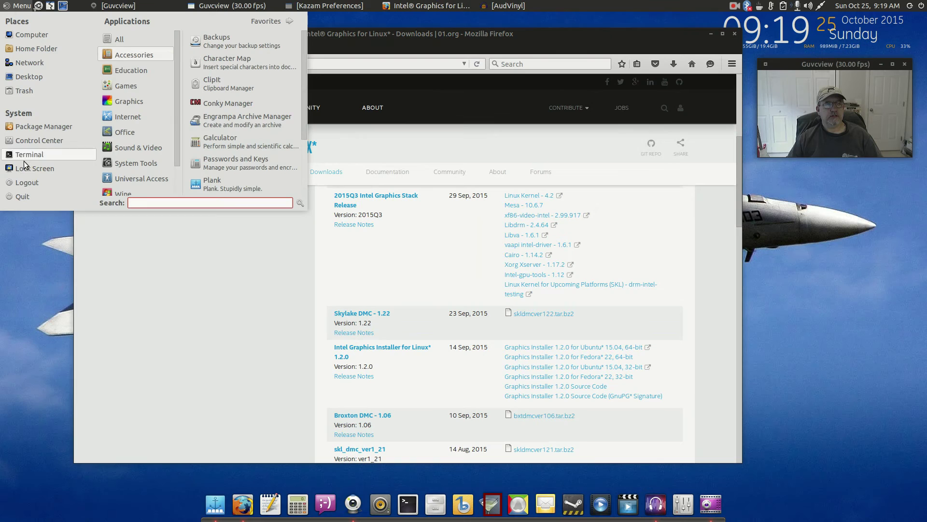
pyautogui.click(30, 140)
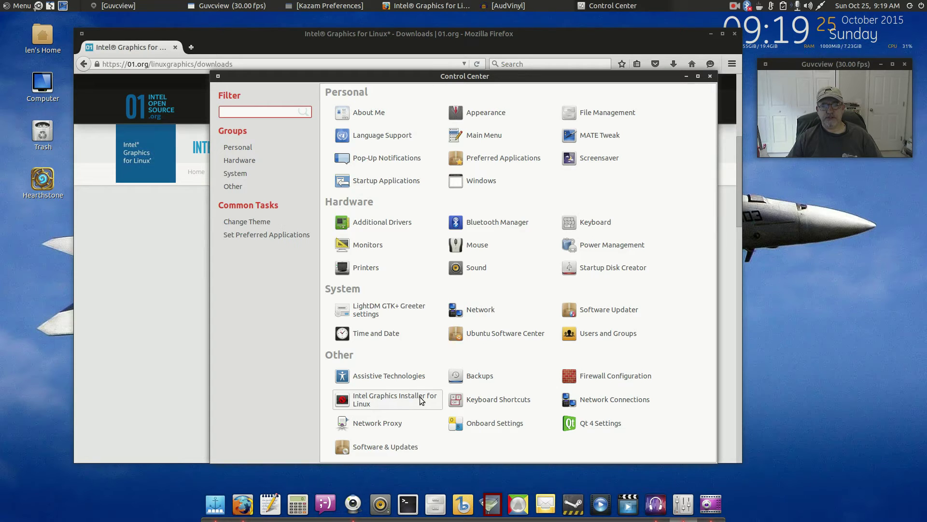
pyautogui.click(393, 398)
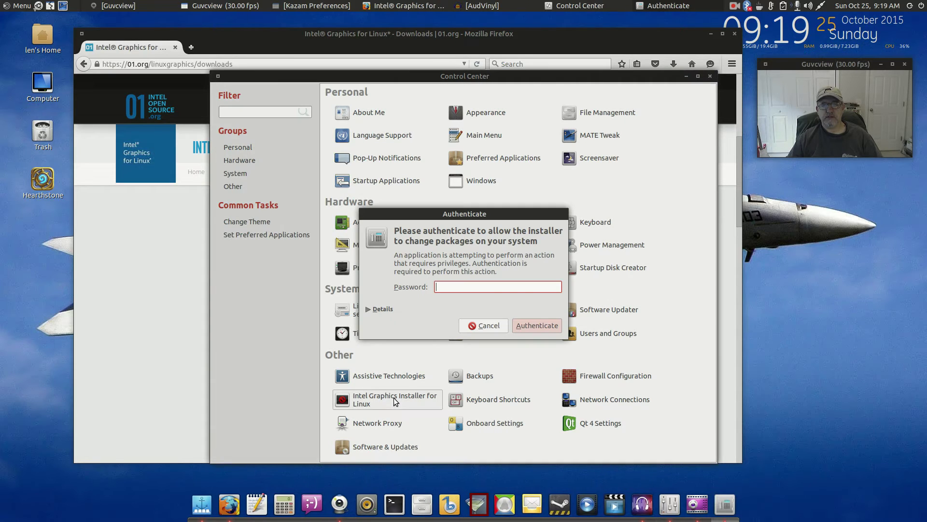
pyautogui.write('••')
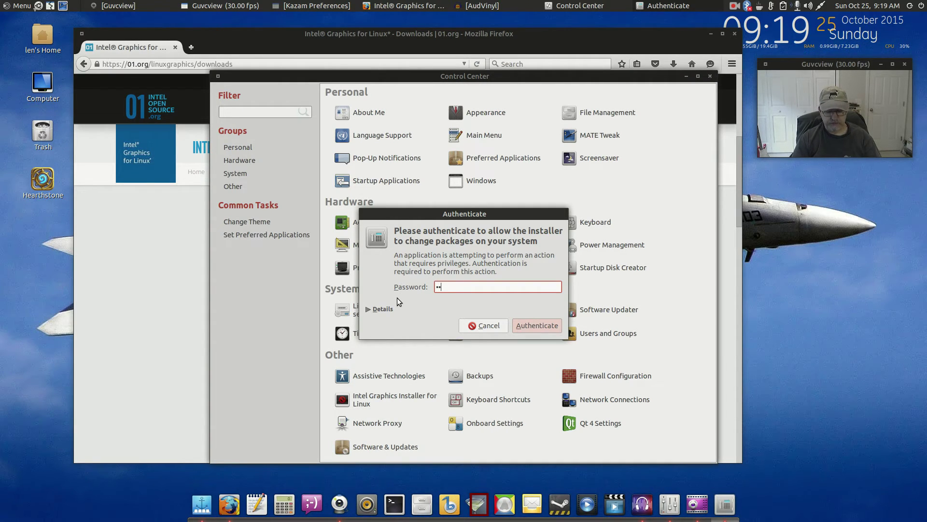
pyautogui.write('•••••')
pyautogui.press('Return')
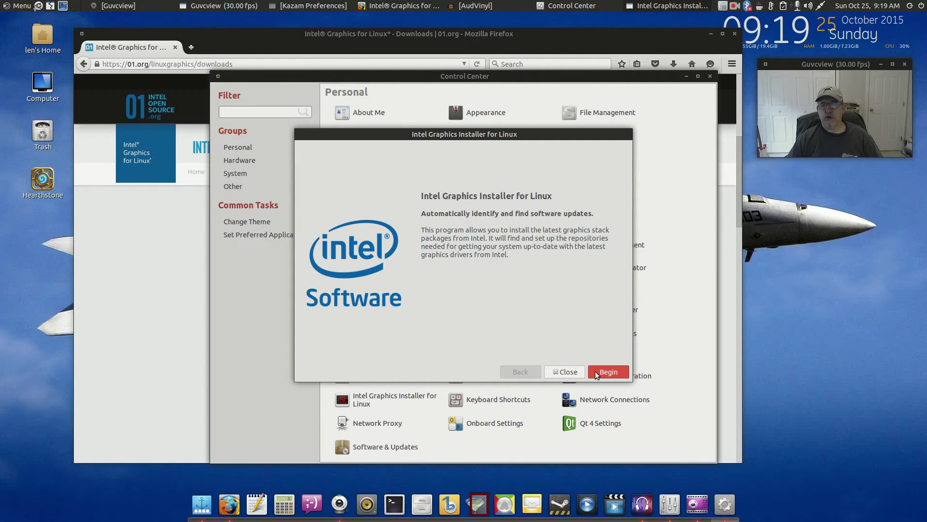
pyautogui.click(607, 376)
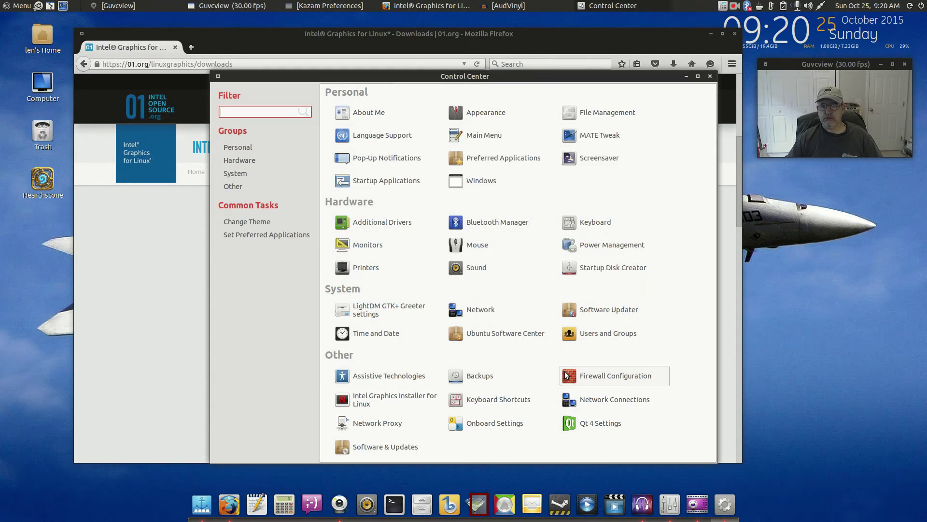
pyautogui.click(565, 372)
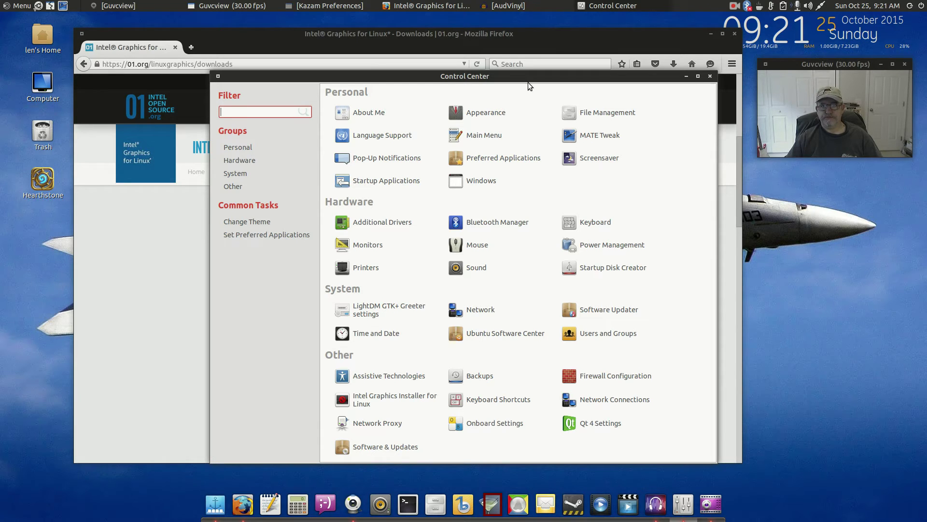
# Close Control Center and minimize Firefox to reveal the empty desktop
pyautogui.click(710, 77)
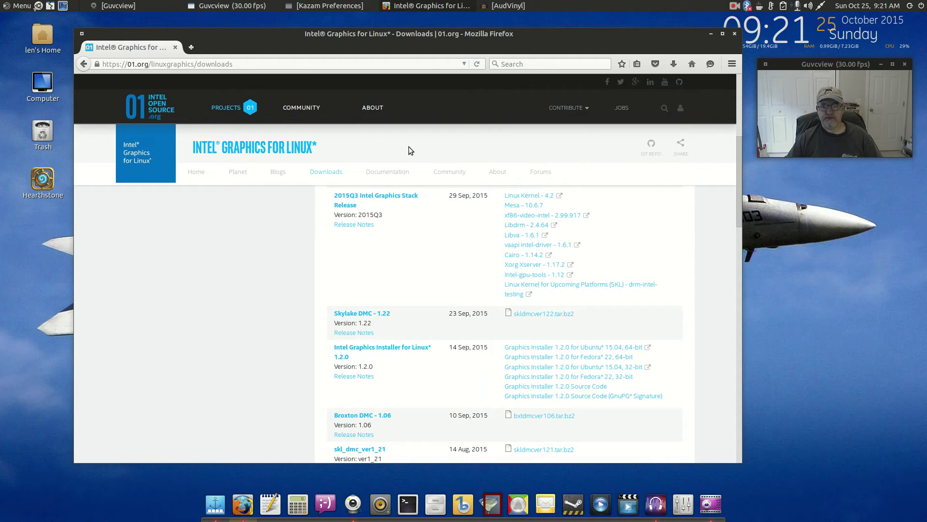
pyautogui.click(710, 34)
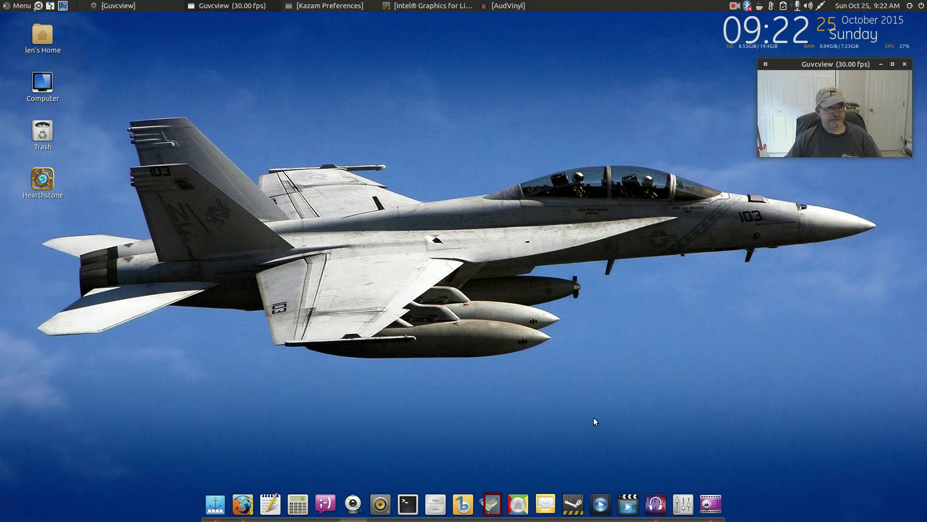
# Restore the AudVinyl Audacity window from the dock and reposition it on the desktop
pyautogui.click(655, 505)
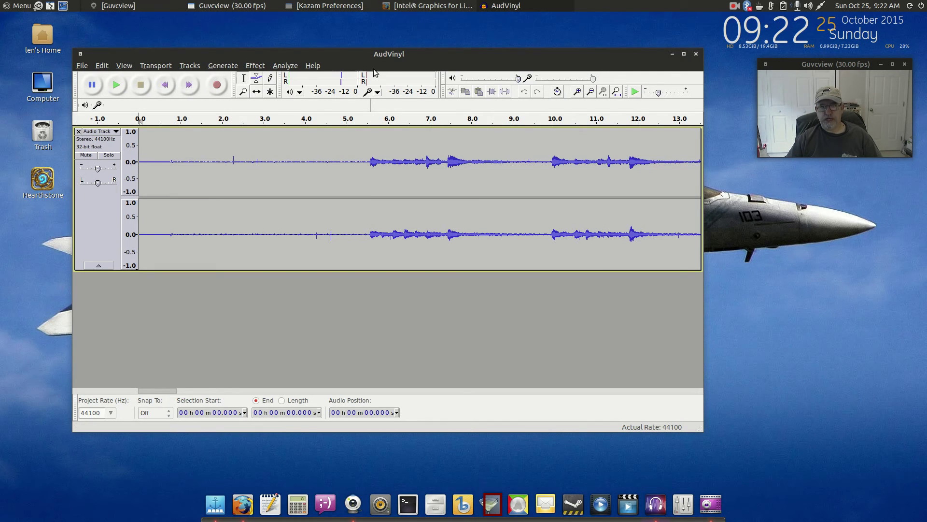
pyautogui.moveTo(404, 54); pyautogui.dragTo(420, 52)
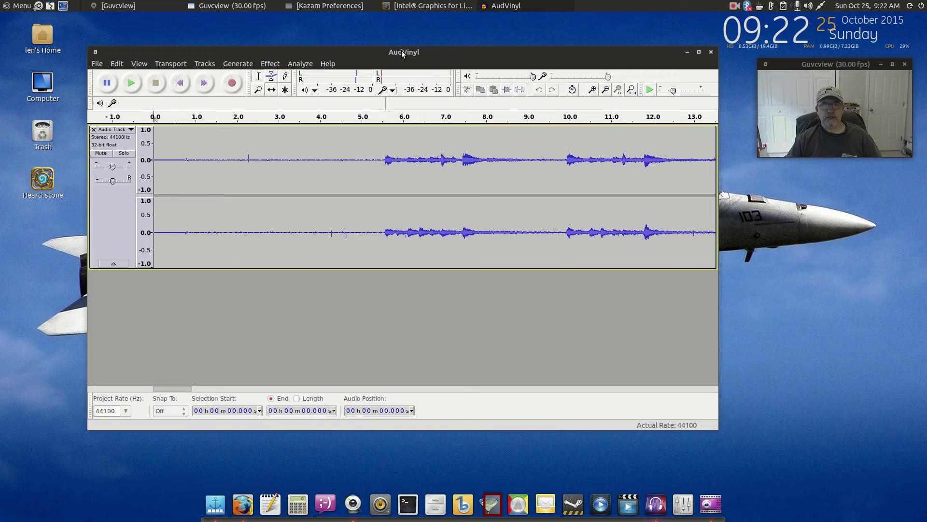
pyautogui.moveTo(411, 53); pyautogui.dragTo(400, 55)
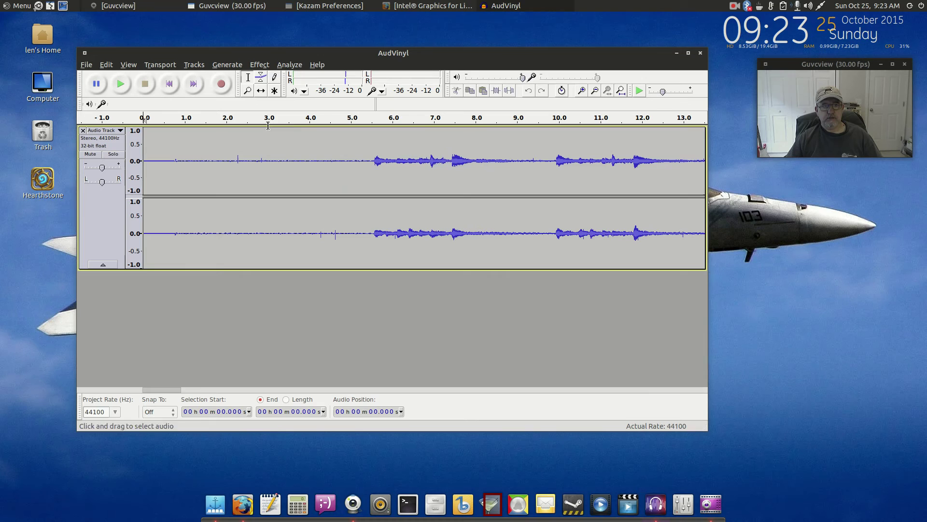
pyautogui.click(259, 64)
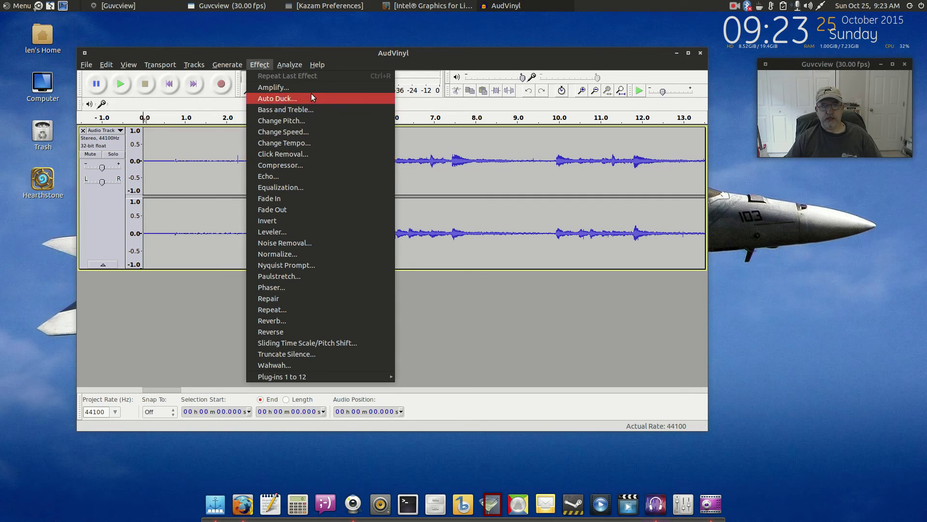
pyautogui.moveTo(317, 64)
pyautogui.click(110, 64)
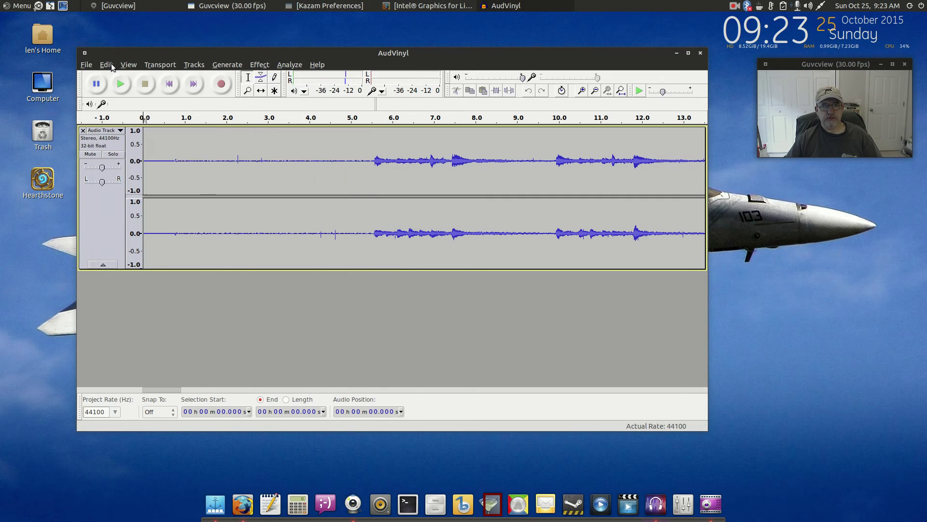
pyautogui.click(109, 64)
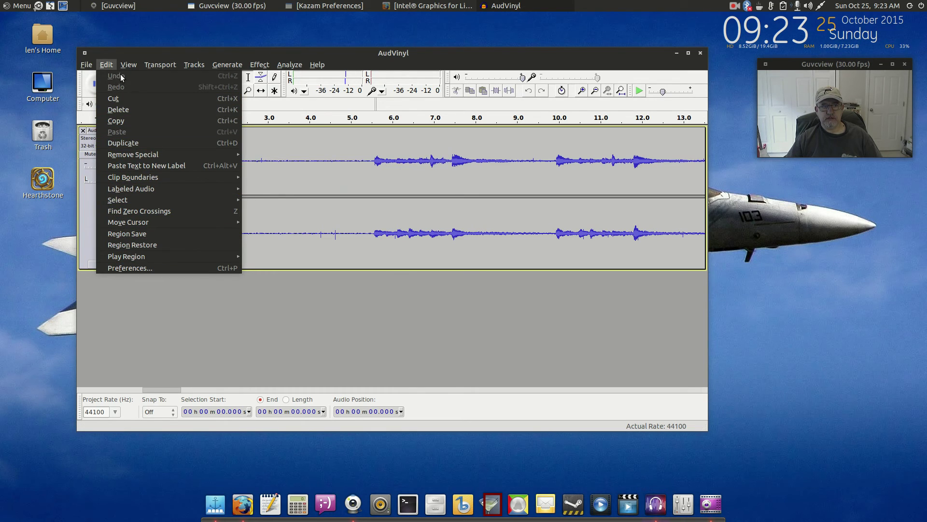
pyautogui.moveTo(158, 60)
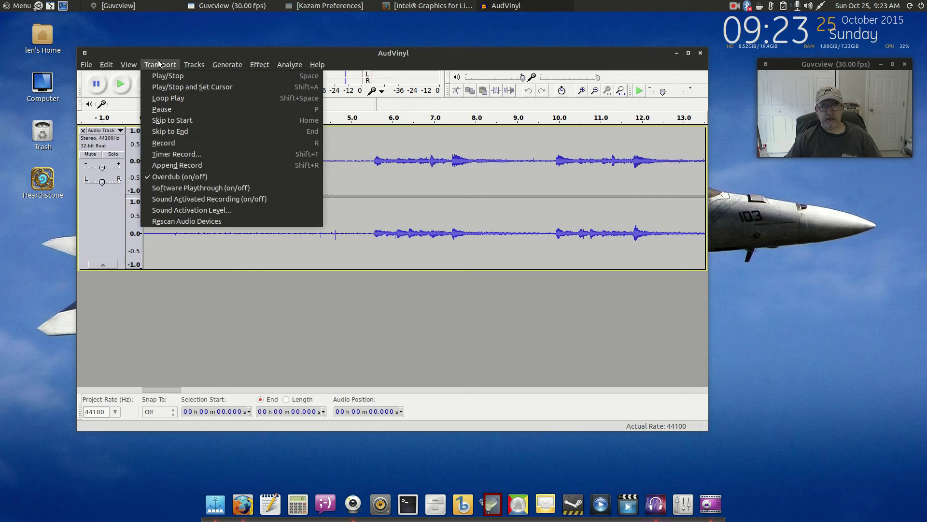
pyautogui.click(448, 56)
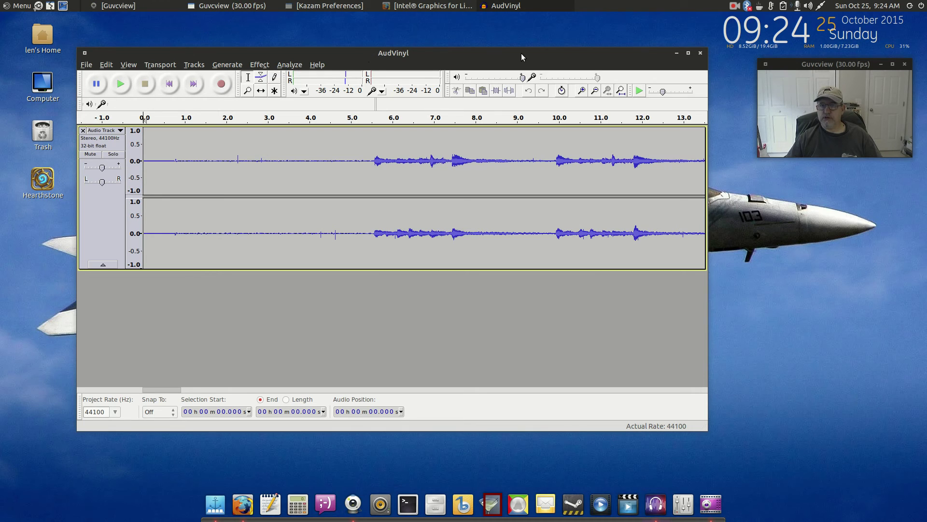
# Move the AudVinyl window slightly lower on the desktop
pyautogui.moveTo(522, 55); pyautogui.dragTo(523, 66)
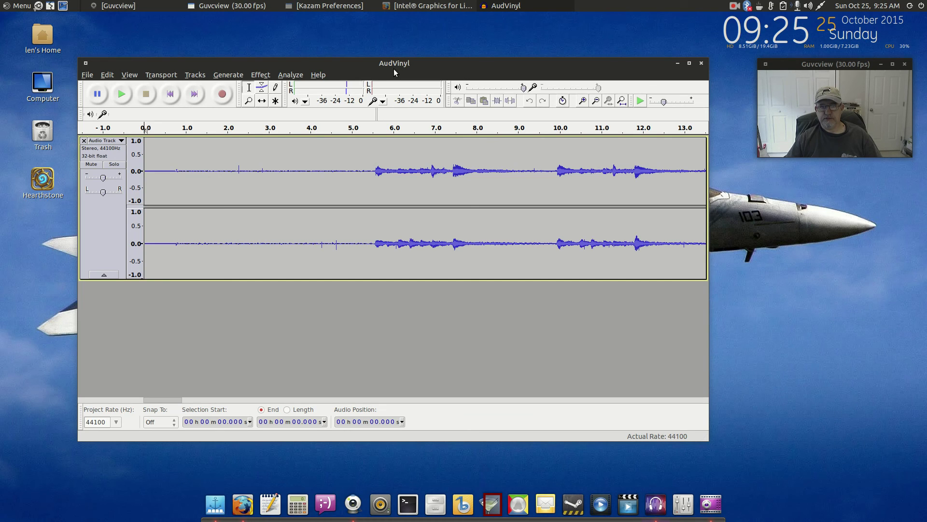
# Start playback of the AudVinyl vinyl recording with the green Play button
pyautogui.click(122, 95)
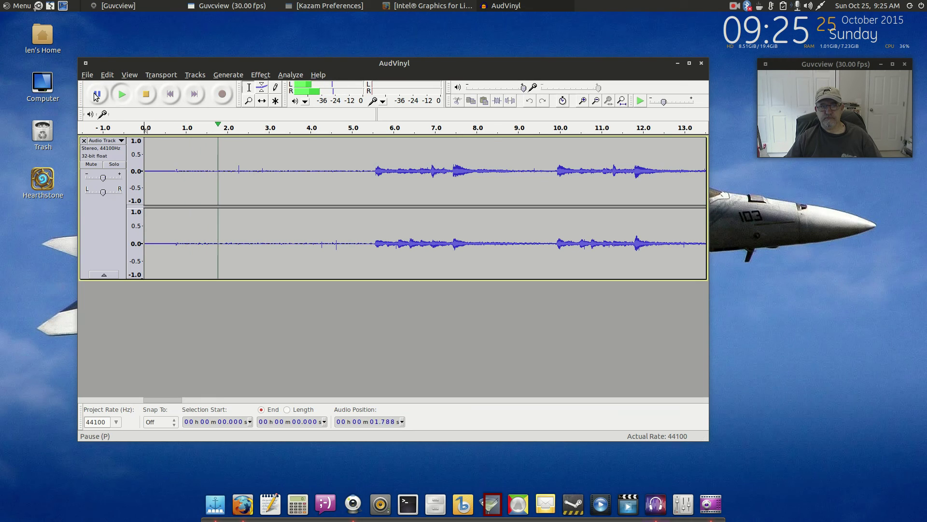